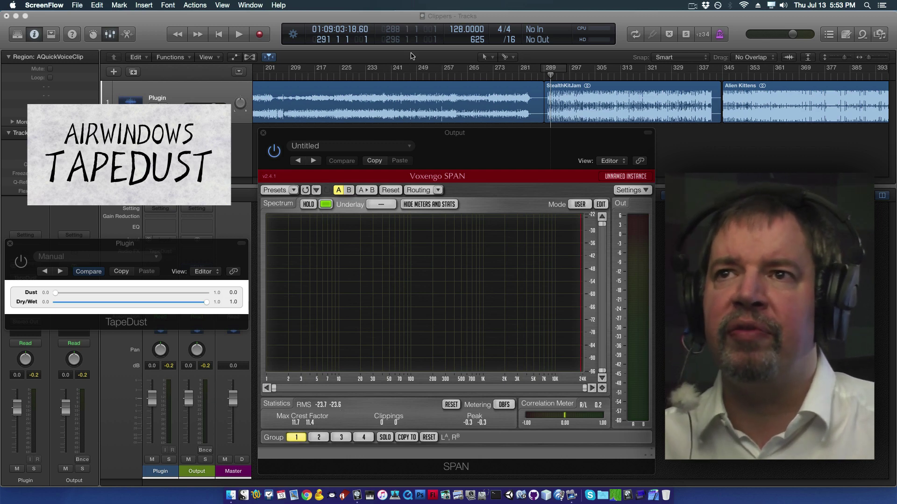
Play the StealthKitJam clip with TapeDust bypassed, switch the plugin on during playback, and stop.
left_click(239, 34)
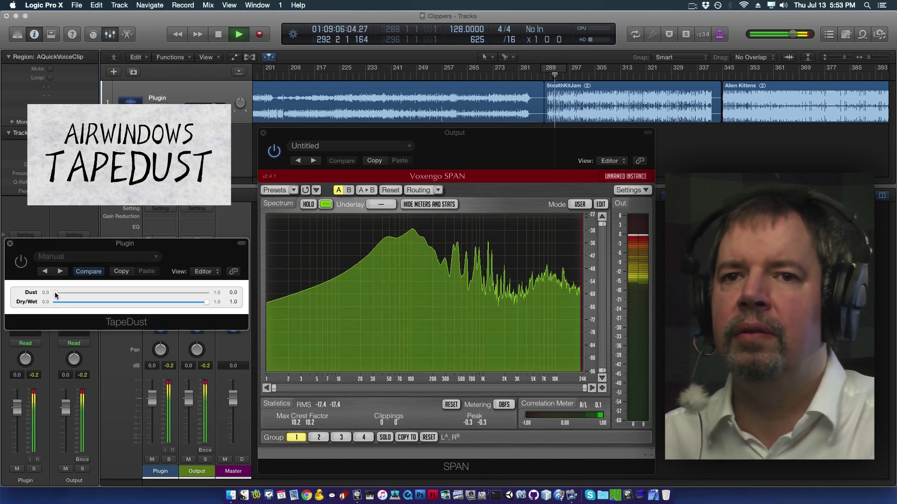
mouse_move(55, 293)
left_mouse_down()
mouse_move(287, 290)
mouse_move(100, 282)
mouse_move(212, 298)
mouse_move(56, 292)
left_mouse_up()
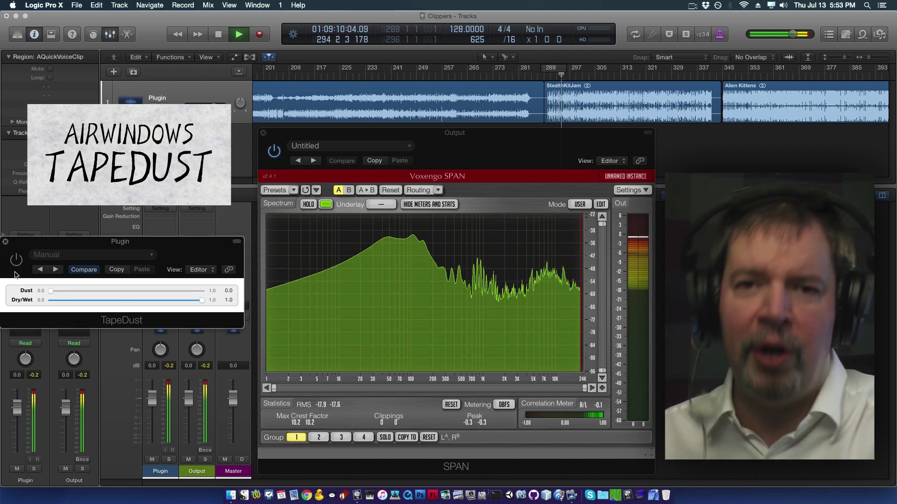
left_click_drag(39, 246, 43, 245)
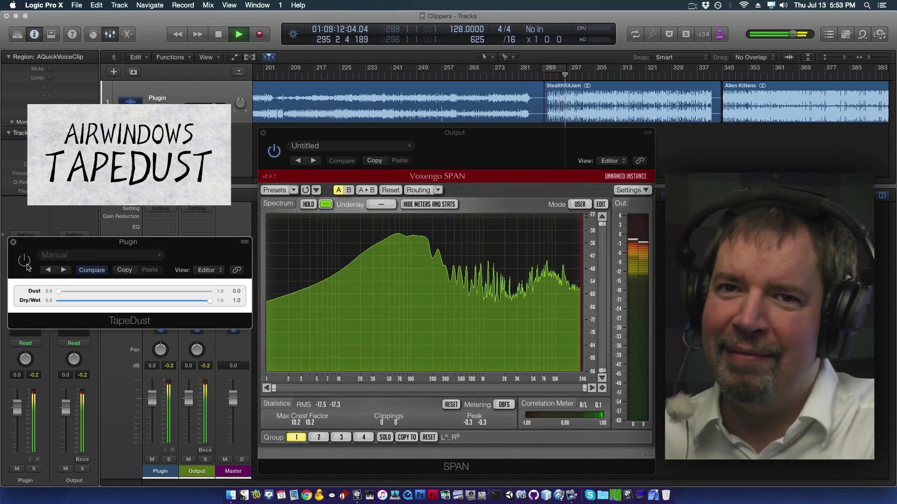
mouse_move(56, 293)
left_mouse_down()
mouse_move(208, 293)
mouse_move(58, 292)
left_mouse_up()
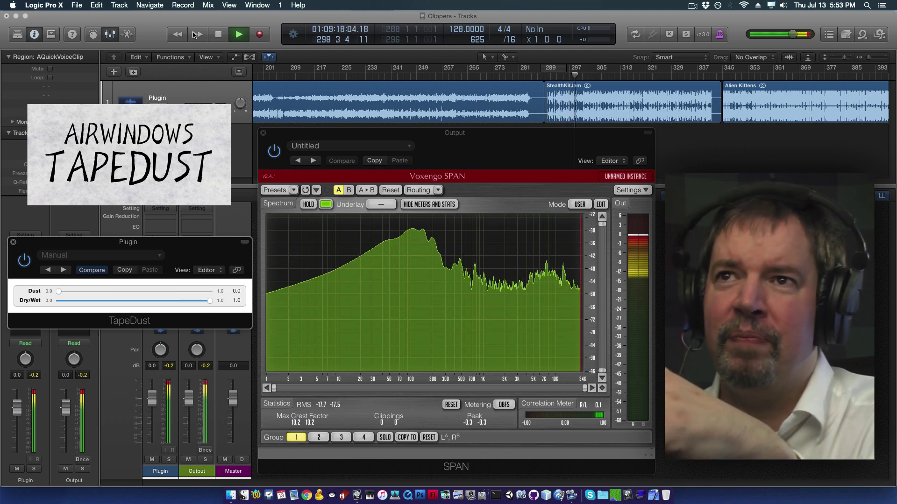
left_click(218, 35)
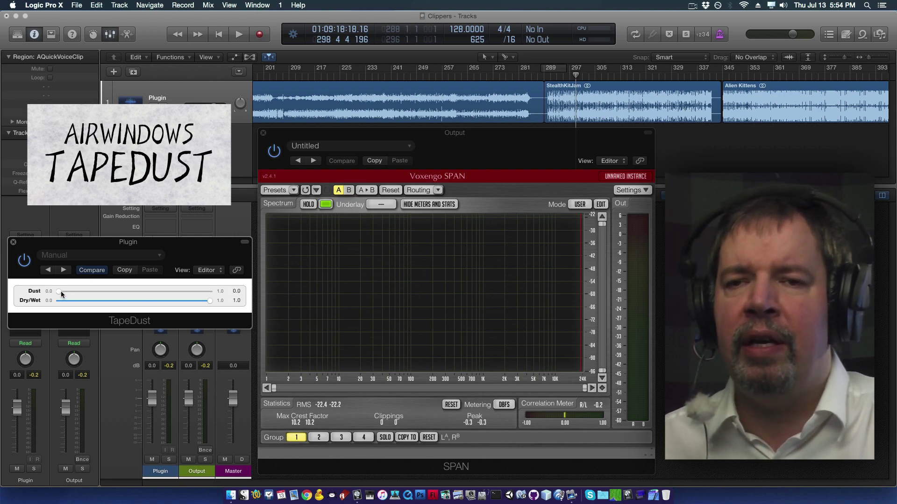
Resume playback of StealthKitJam, raise TapeDust's Dust to about 0.414, and stop playback.
left_click(90, 271)
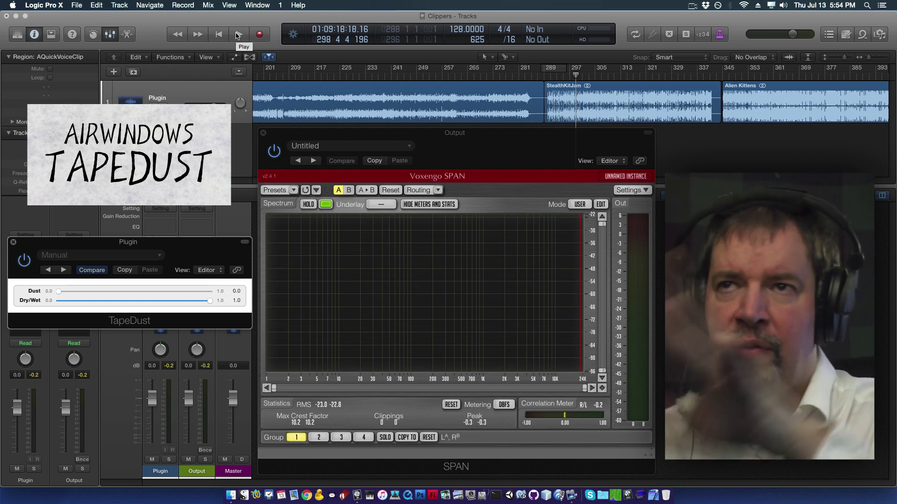
left_click(237, 36)
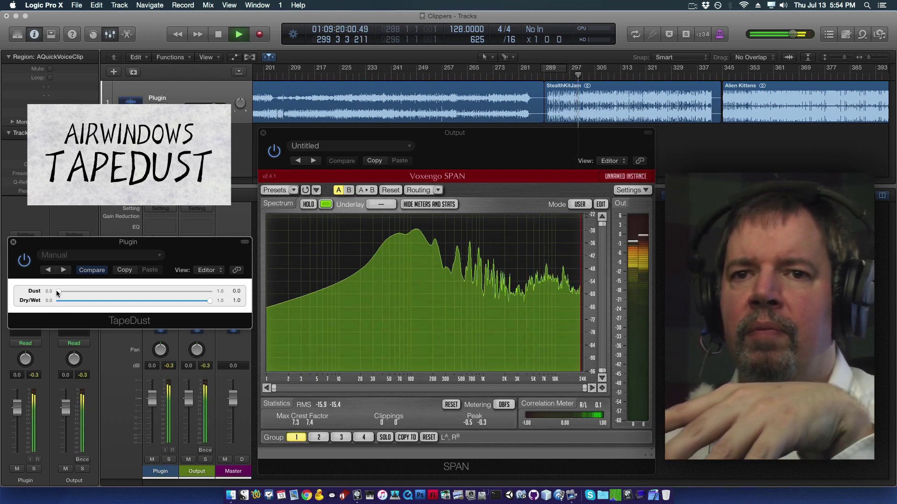
left_click_drag(57, 290, 121, 291)
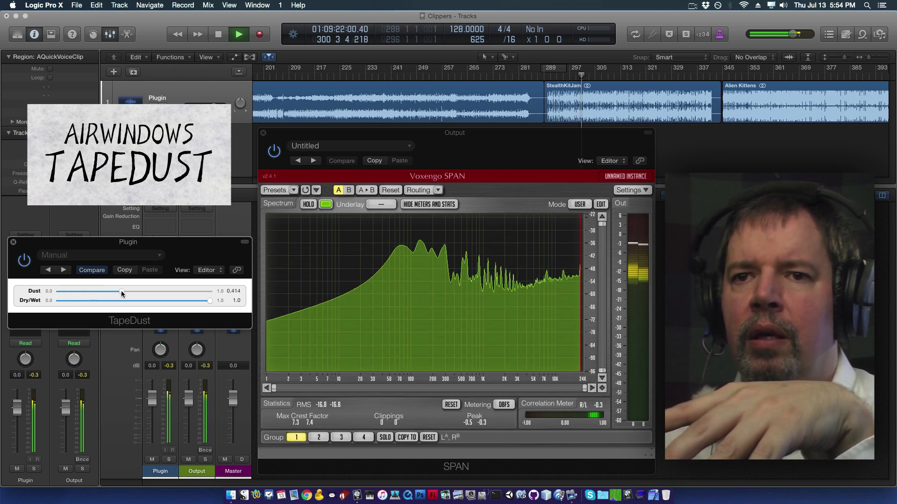
left_click(218, 35)
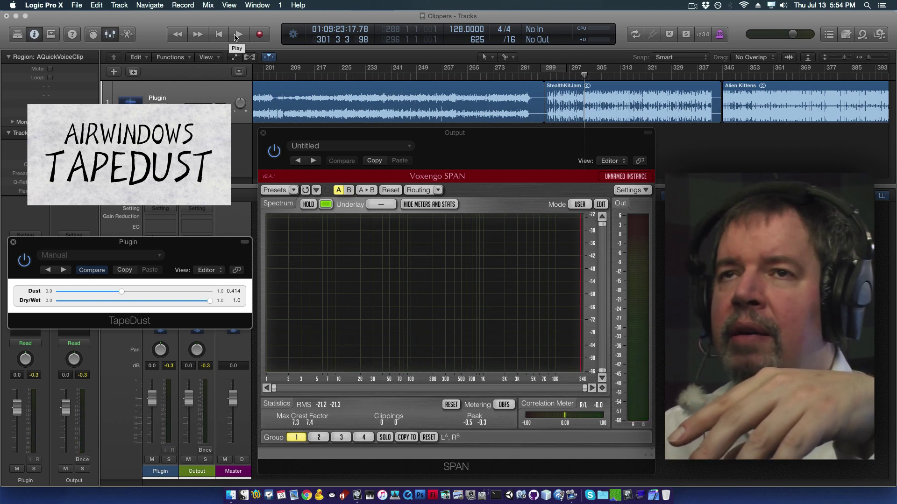
Audition StealthKitJam with Dust raised to 1.0, return Dust to 0.0, and stop playback.
left_click(238, 35)
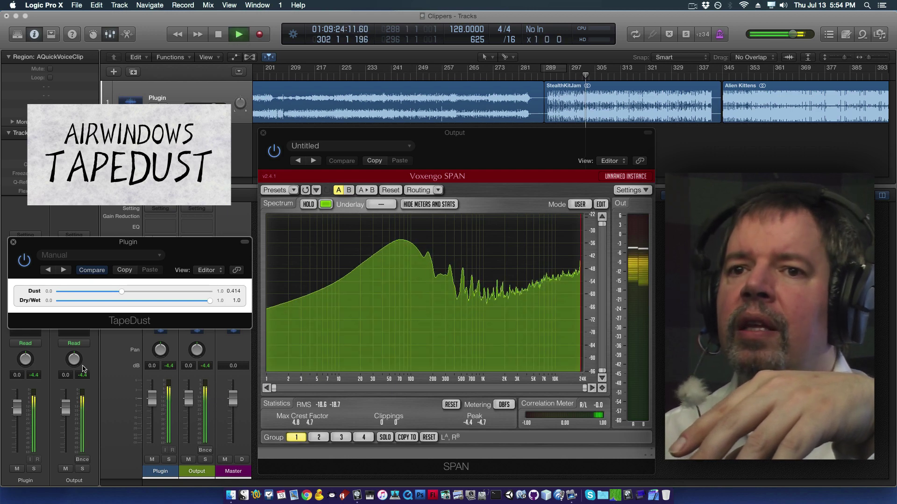
left_click_drag(122, 292, 209, 290)
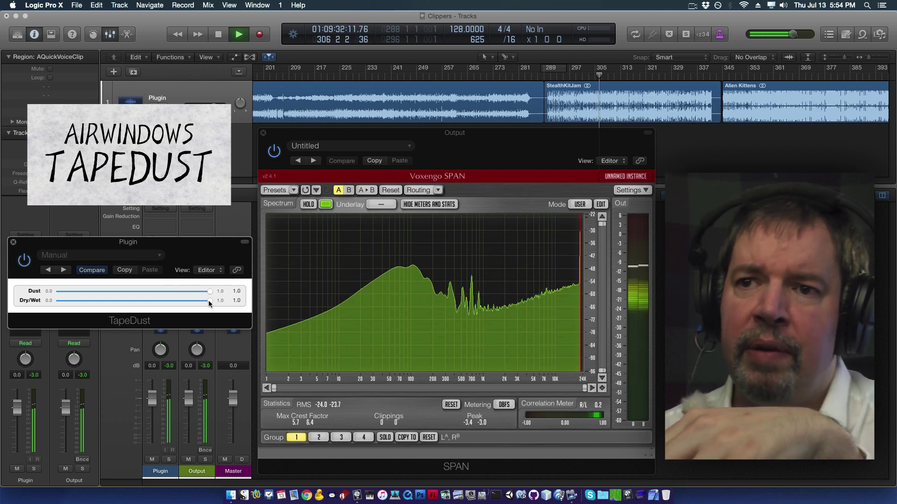
left_click_drag(209, 301, 55, 293)
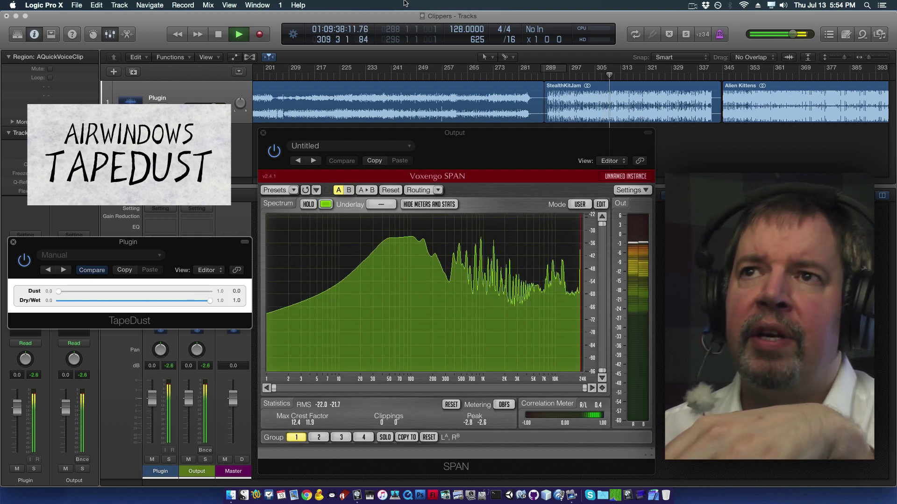
left_click(220, 35)
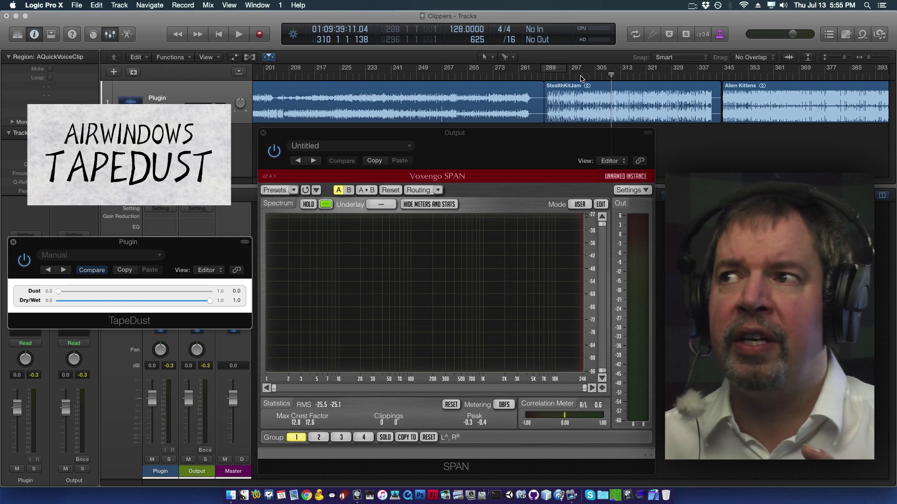
Resume StealthKitJam with Dust set to about 0.137 and compare the sound with TapeDust bypassed and active.
left_click(239, 37)
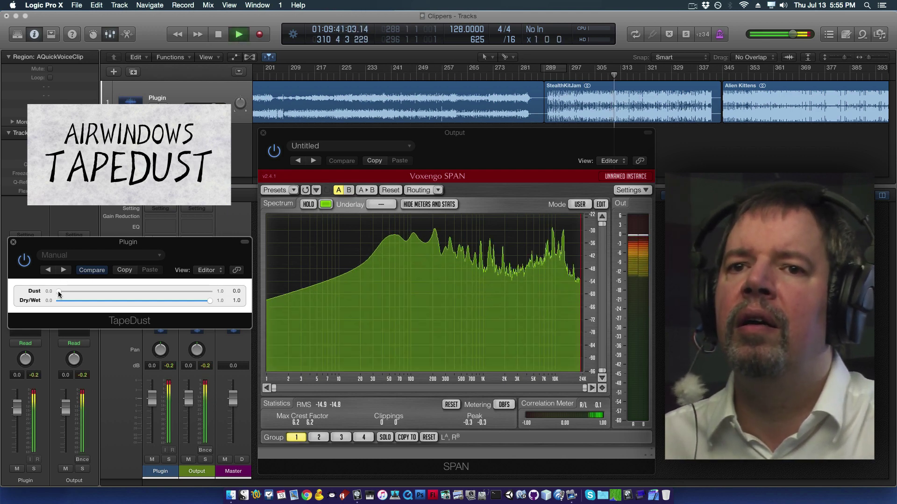
left_click_drag(58, 290, 80, 286)
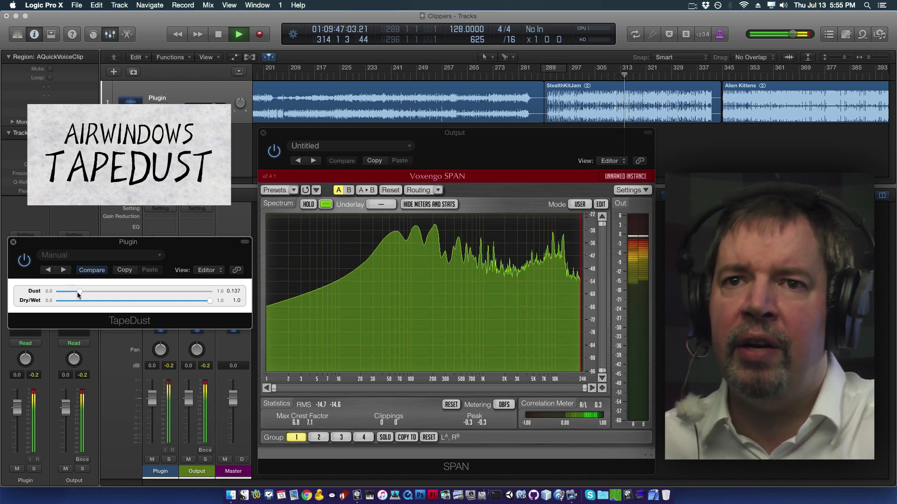
left_click(22, 261)
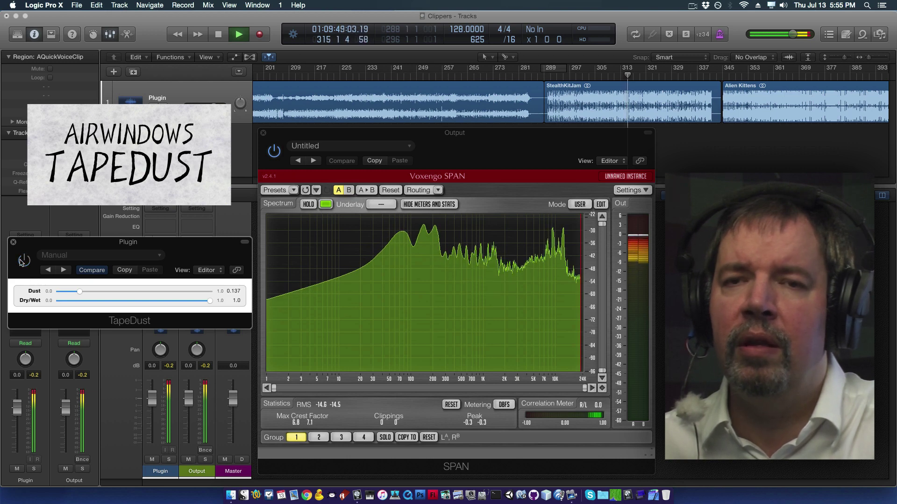
left_click(22, 261)
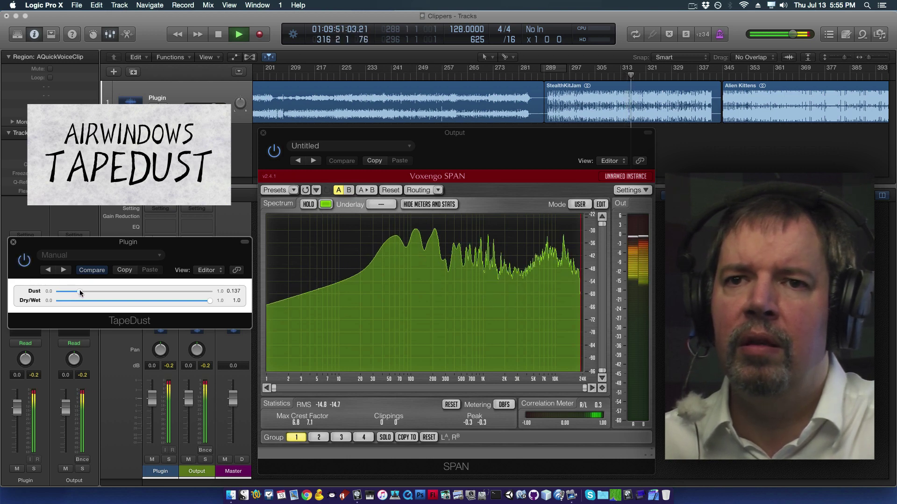
Lower Dust to about 0.086, compare TapeDust bypassed and active twice during playback, and stop.
left_click_drag(80, 291, 71, 292)
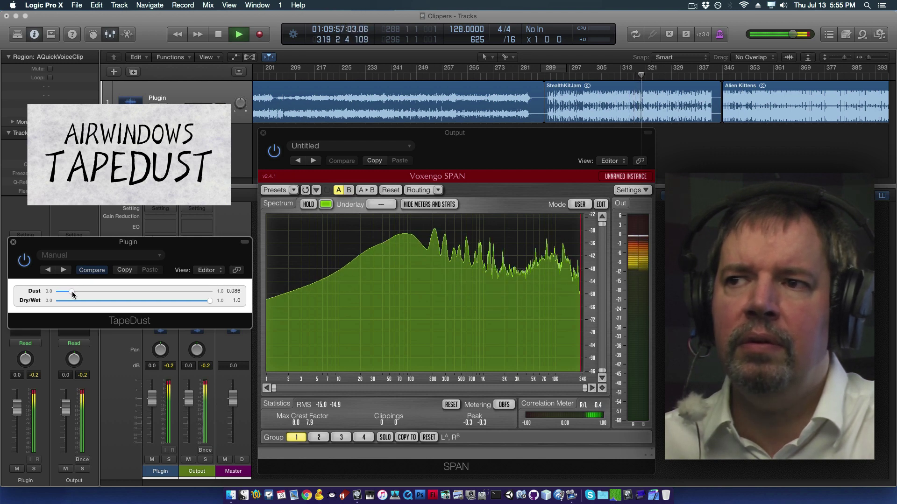
left_click(27, 264)
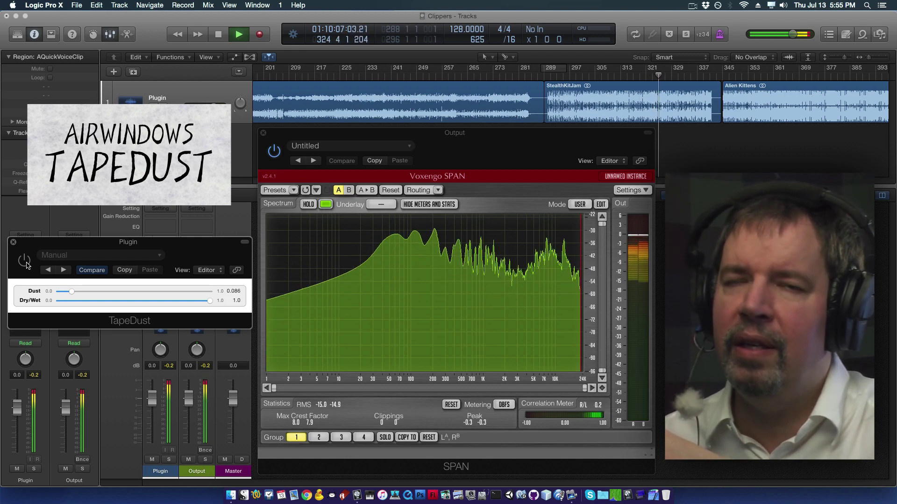
left_click(27, 264)
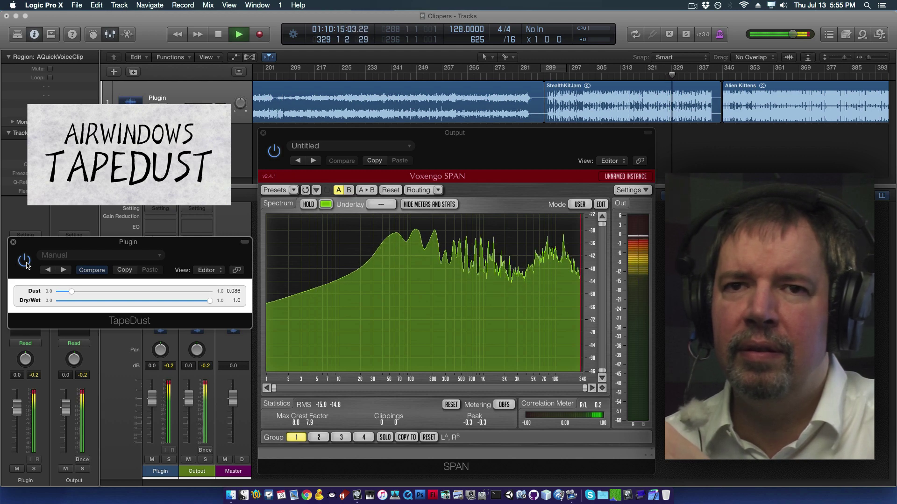
left_click(26, 263)
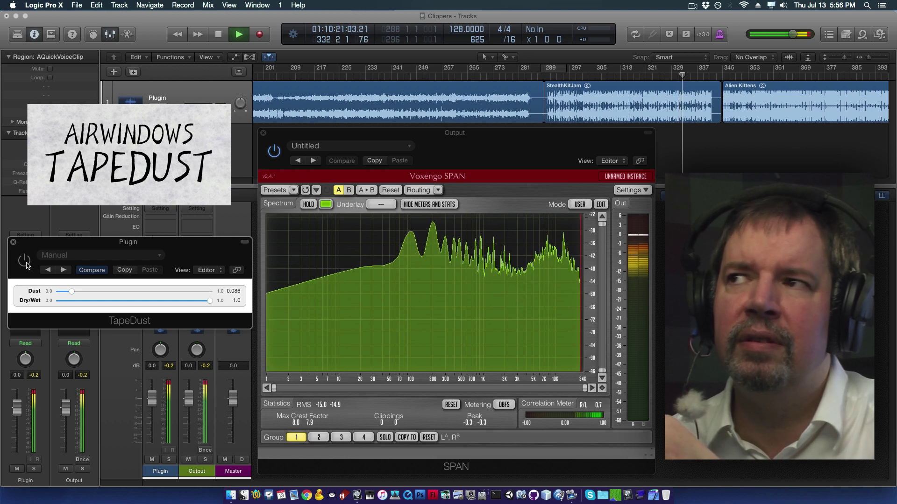
left_click(26, 262)
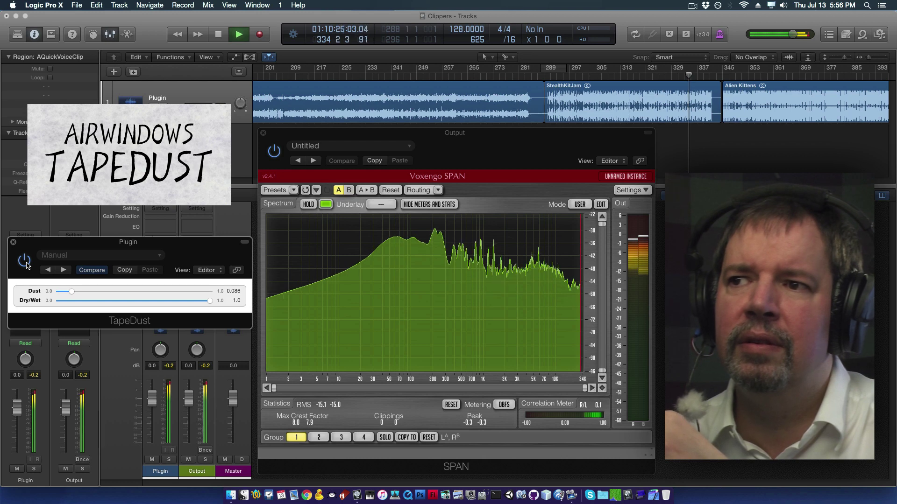
left_click(218, 34)
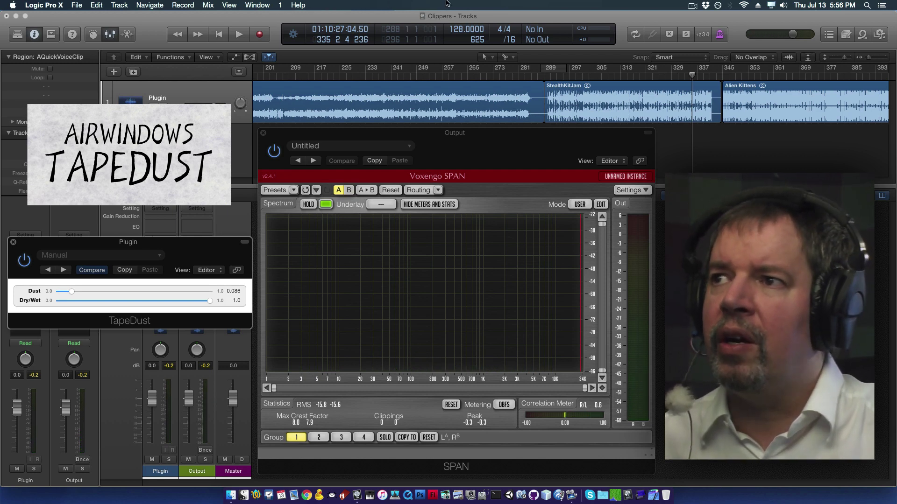
Play StealthKitJam again from its start and set Dust to about 0.106.
left_click(547, 78)
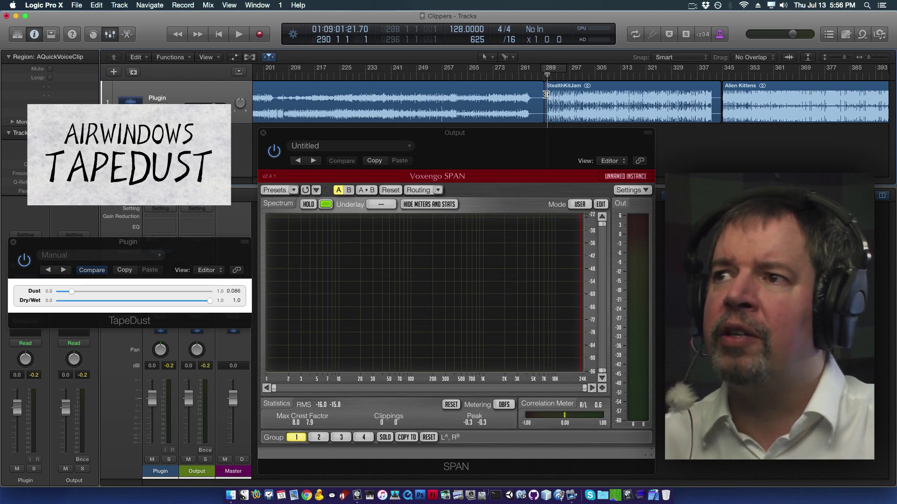
left_click(241, 34)
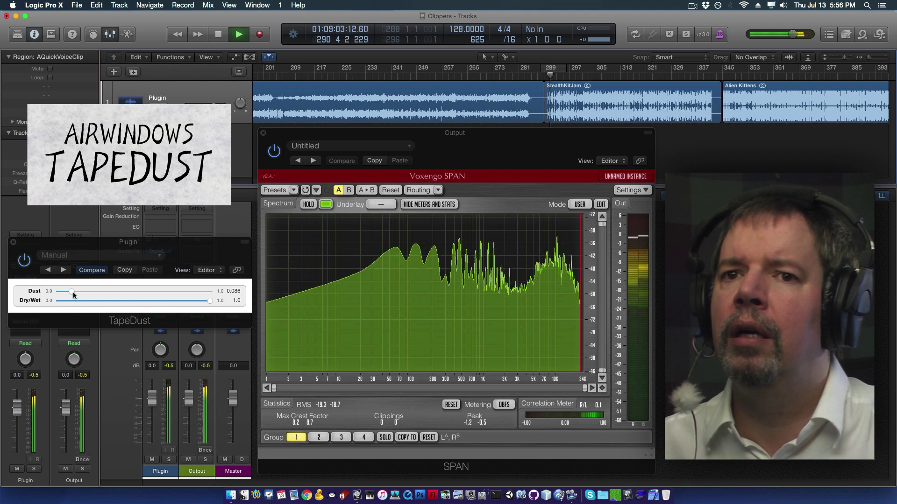
left_click_drag(73, 295, 75, 293)
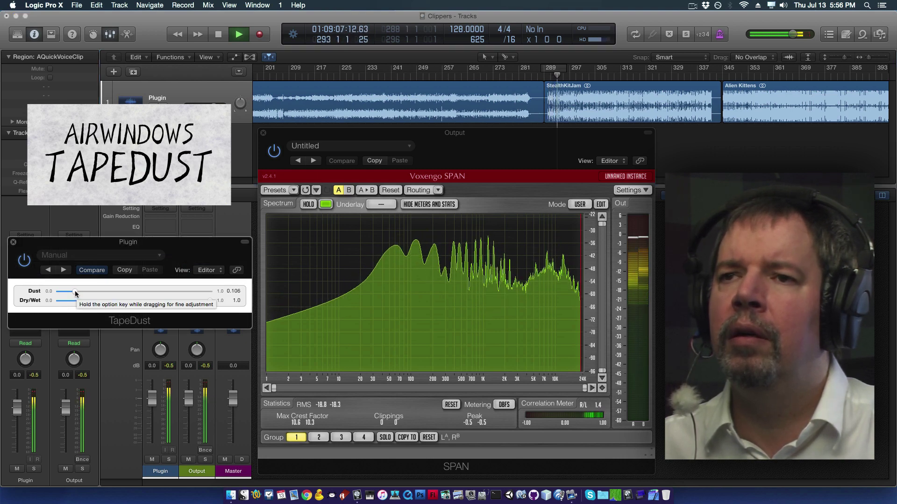
Replay the opening of StealthKitJam, compare TapeDust bypassed and active, and stop playback.
left_click(550, 76)
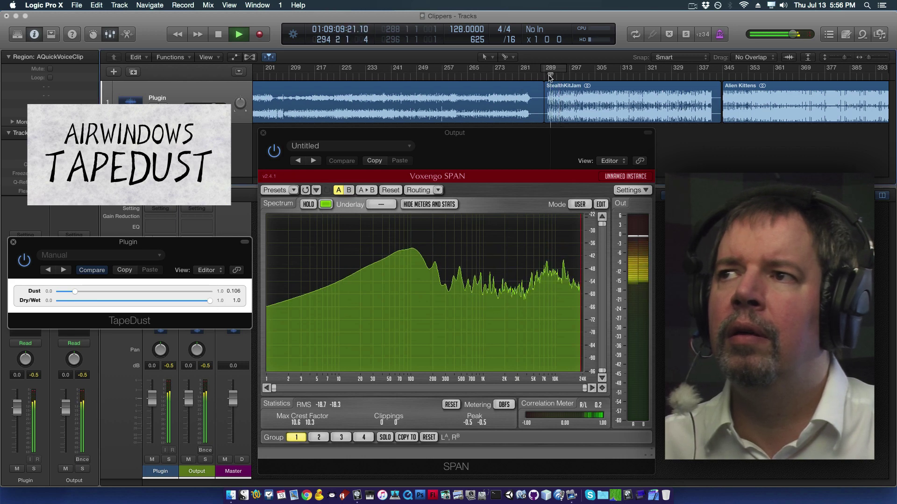
left_click(26, 264)
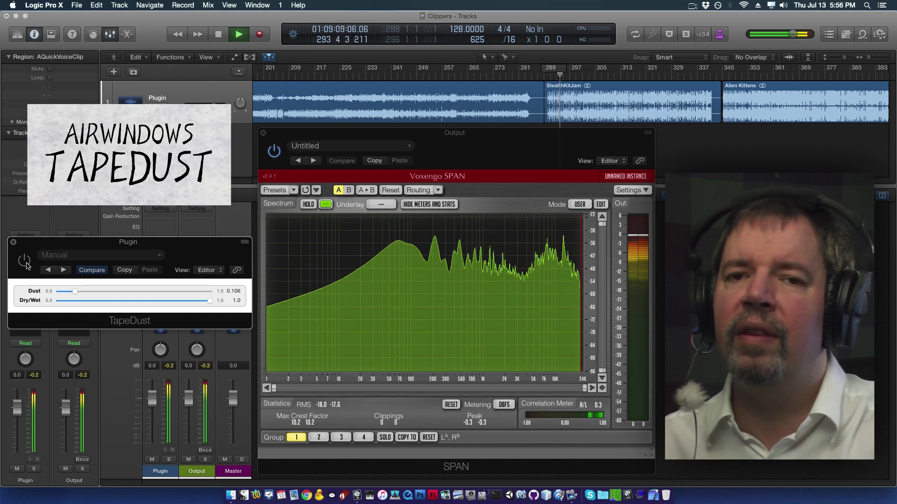
left_click(26, 264)
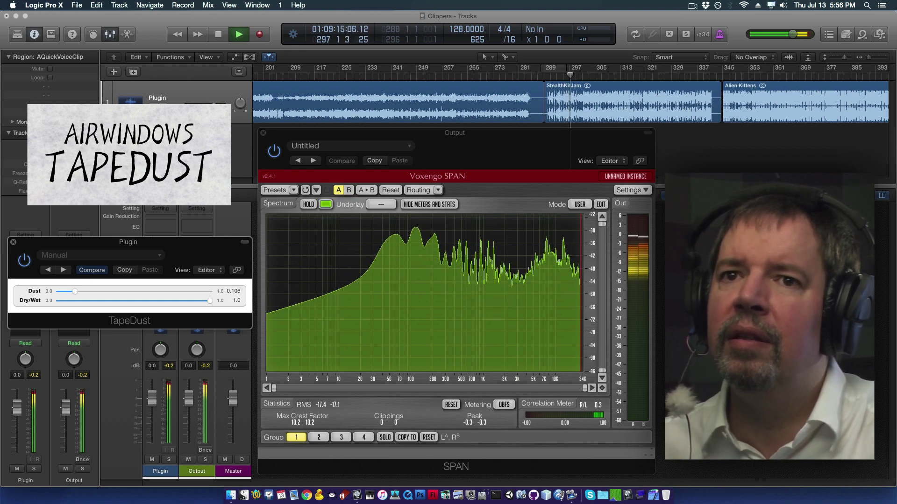
left_click(217, 37)
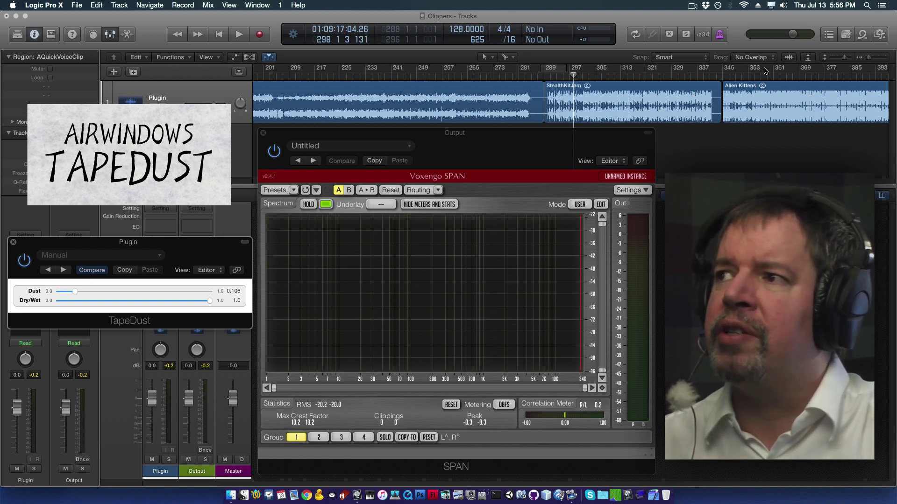
Play the Alien Kittens clip from near its start and raise Dust to about 0.42.
left_click(730, 78)
key("space")
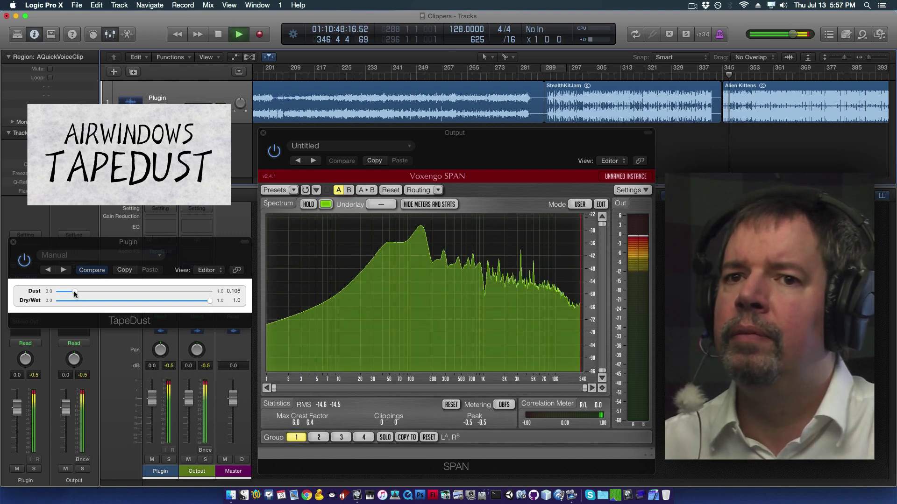
left_click_drag(75, 291, 122, 290)
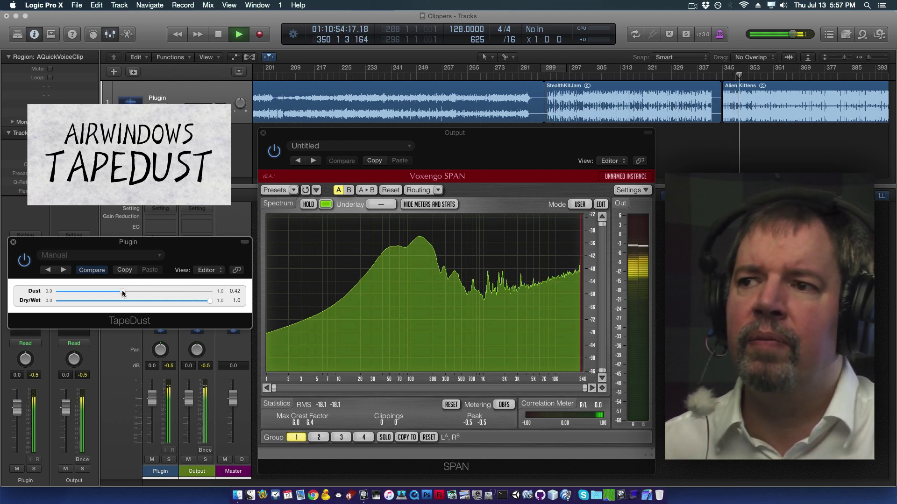
Replay the opening of Alien Kittens, lower Dust to 0.0, and restart the clip from its beginning.
left_click(725, 78)
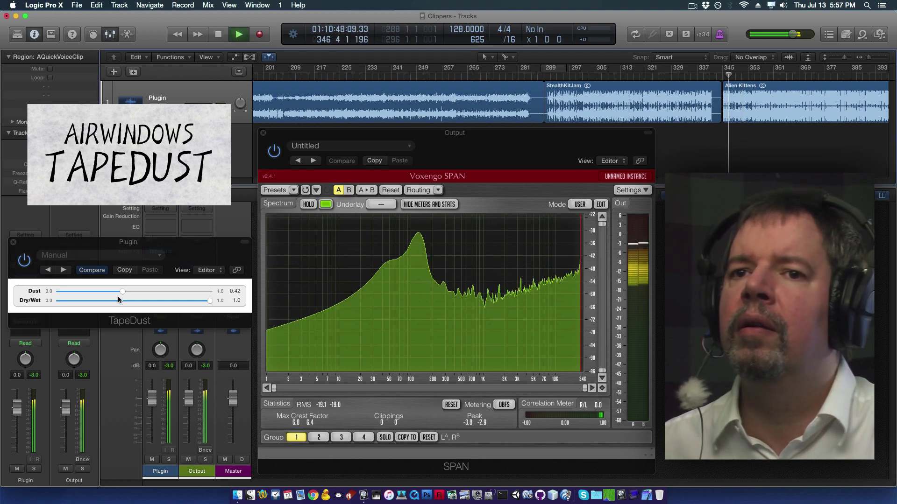
left_click_drag(124, 291, 59, 291)
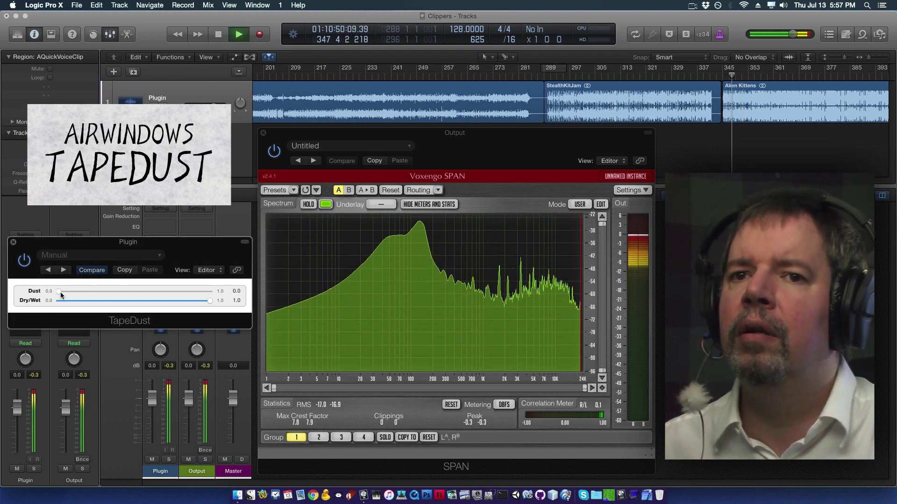
left_click(723, 77)
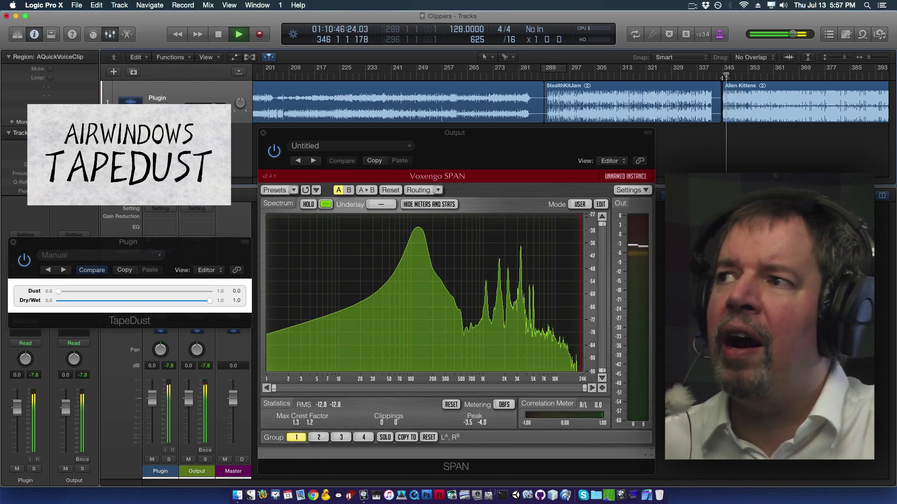
Replay Alien Kittens from its beginning, set TapeDust's Dust to about 0.088, and stop playback.
left_click(722, 78)
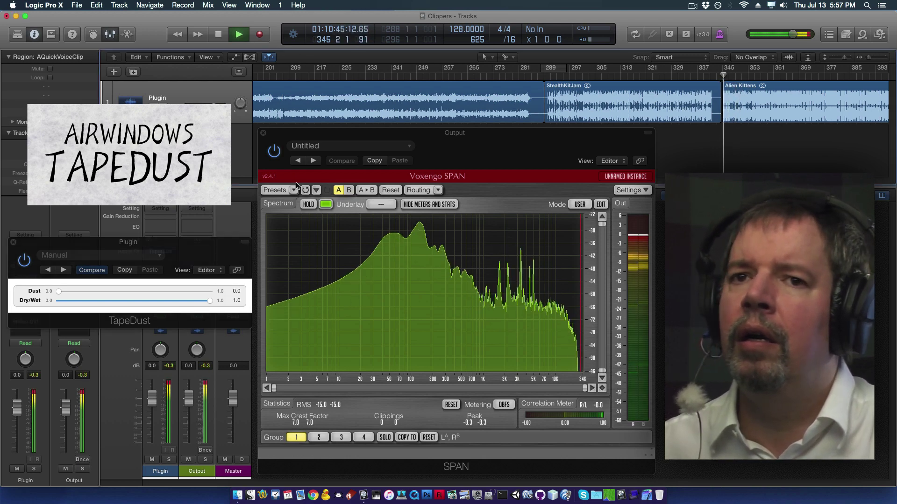
left_click_drag(60, 293, 74, 292)
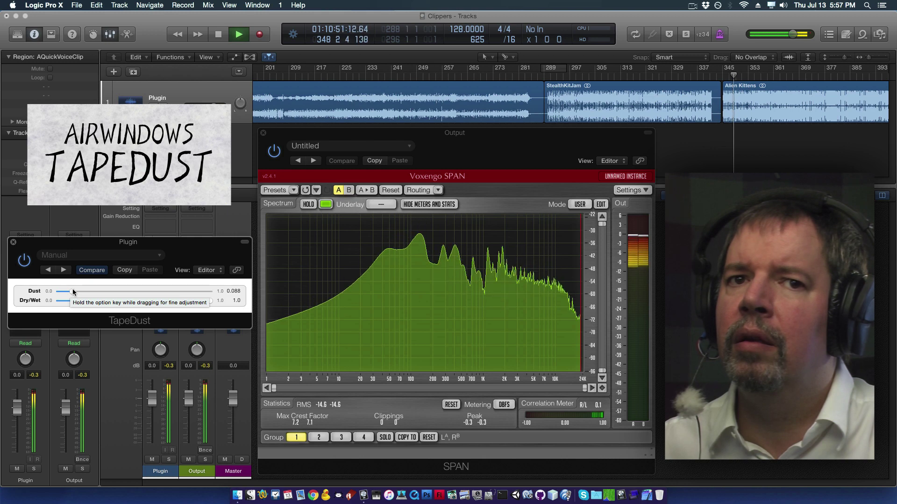
left_click(219, 35)
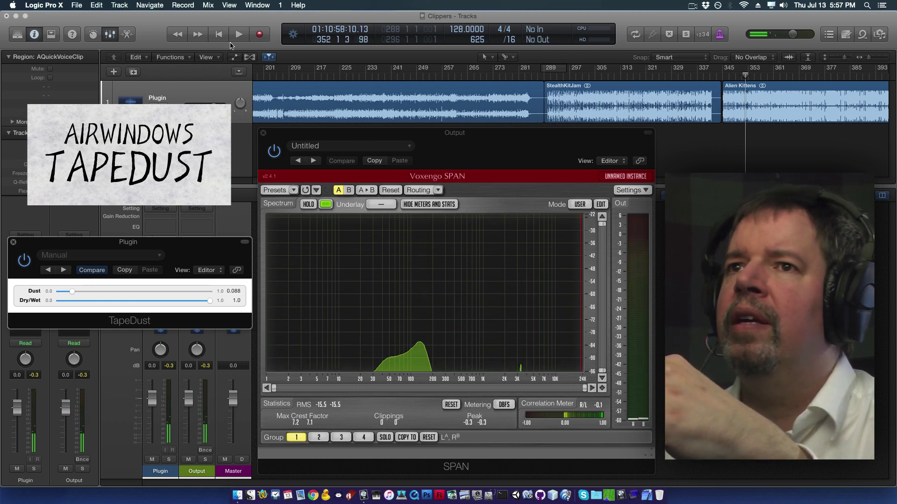
Return to the project start, audition EmptyPictures from about bar 55, and stop playback.
left_click(219, 35)
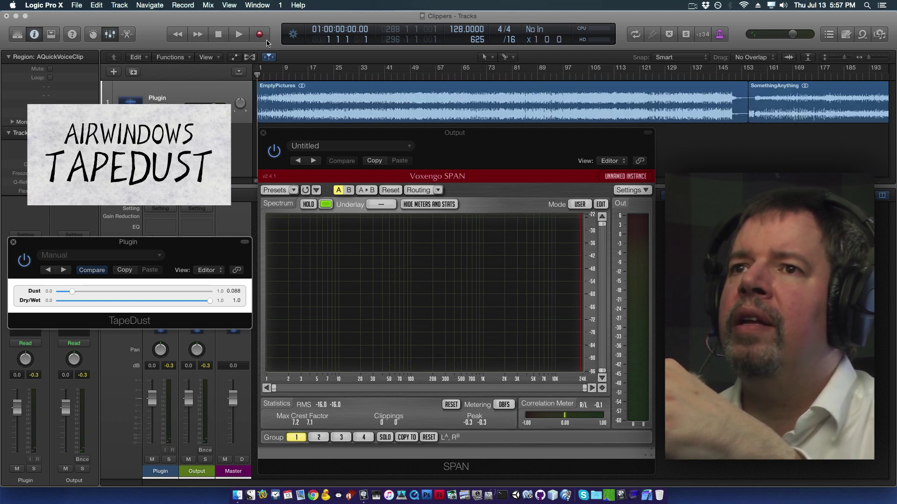
left_click(427, 74)
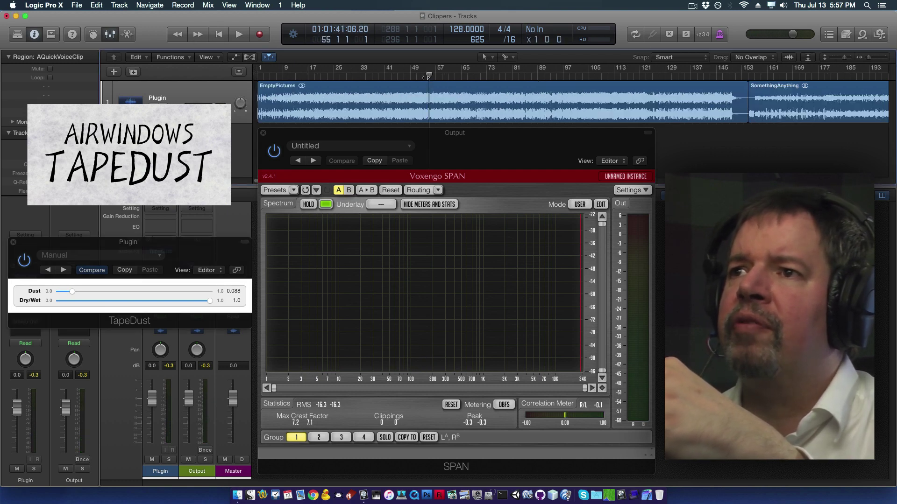
left_click(239, 36)
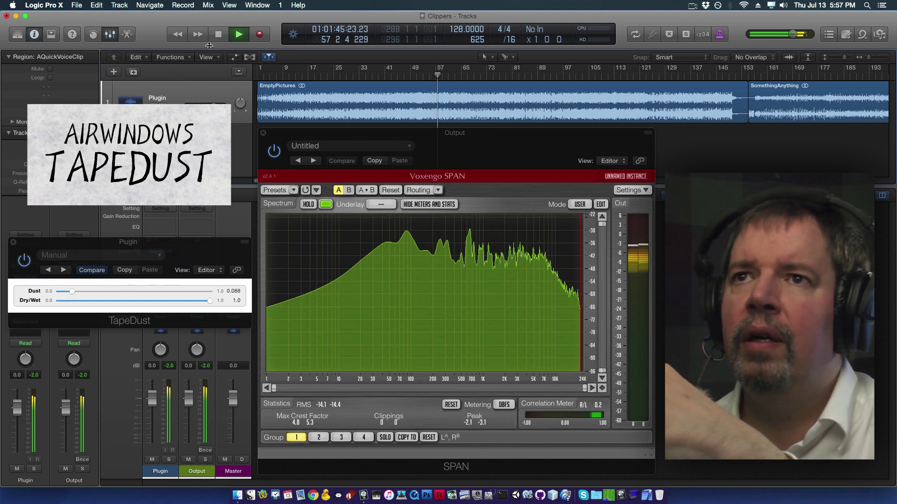
left_click(227, 33)
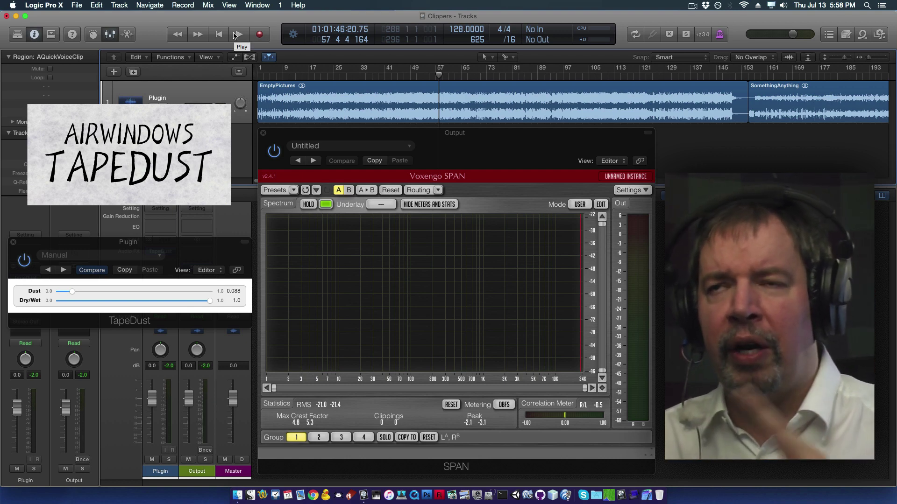
Resume EmptyPictures, raise TapeDust's Dust to about 0.199, and stop playback.
left_click(237, 34)
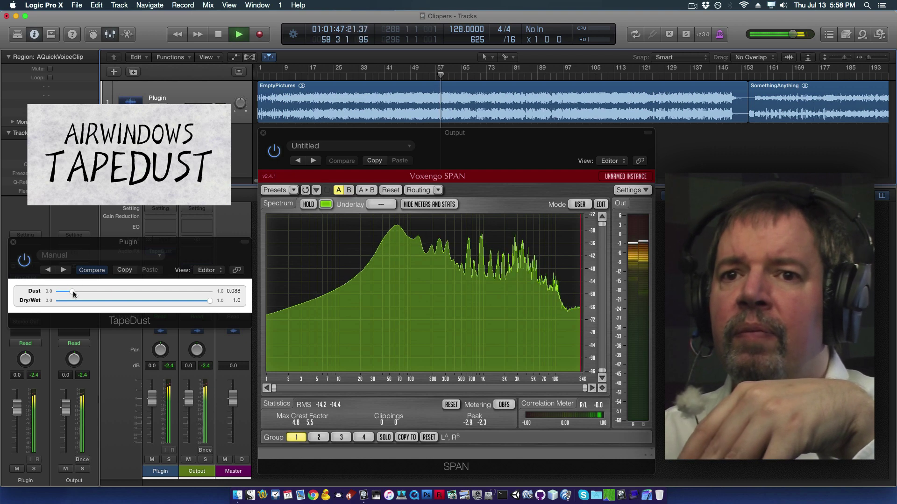
left_click_drag(71, 294, 89, 293)
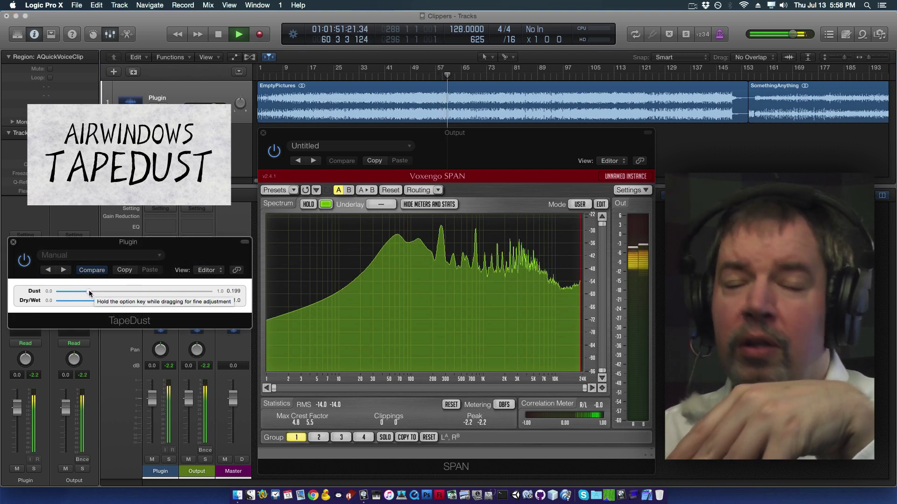
left_click(219, 35)
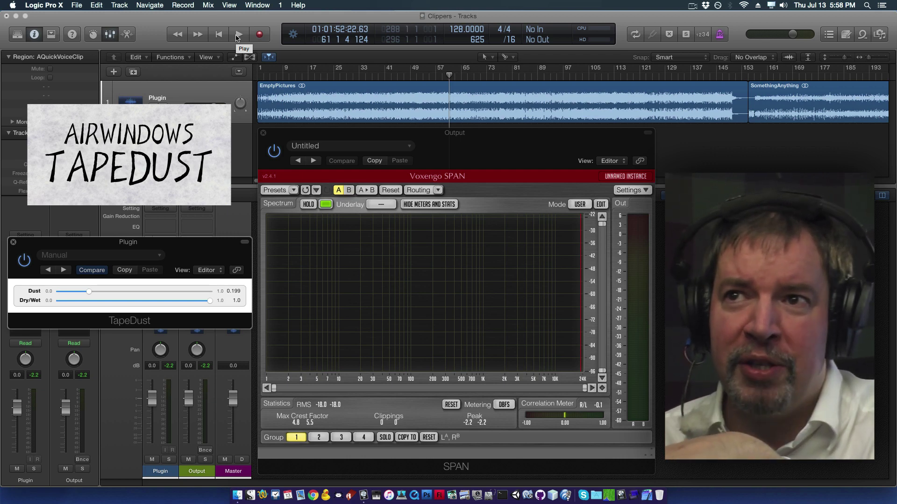
Resume EmptyPictures and audition Dust at about 0.118 and 0.14, finishing at about 0.158.
left_click(238, 34)
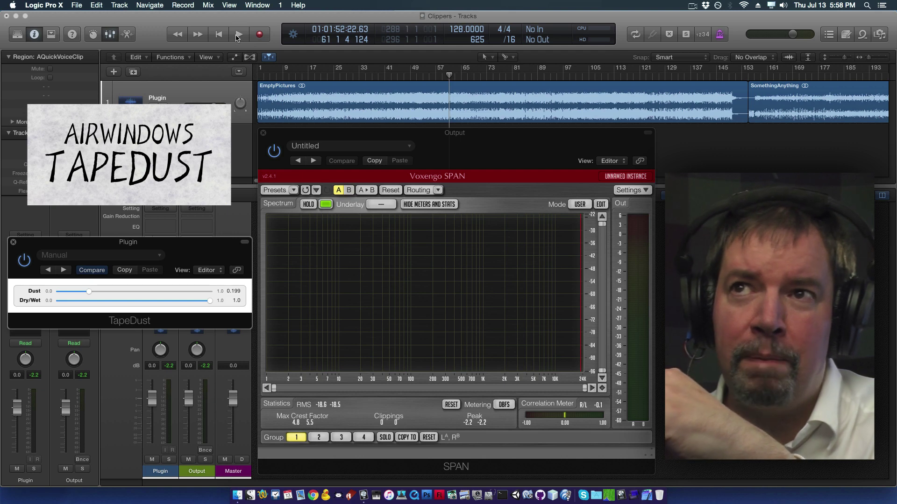
mouse_move(89, 291)
left_mouse_down()
mouse_move(208, 294)
mouse_move(79, 293)
left_mouse_up()
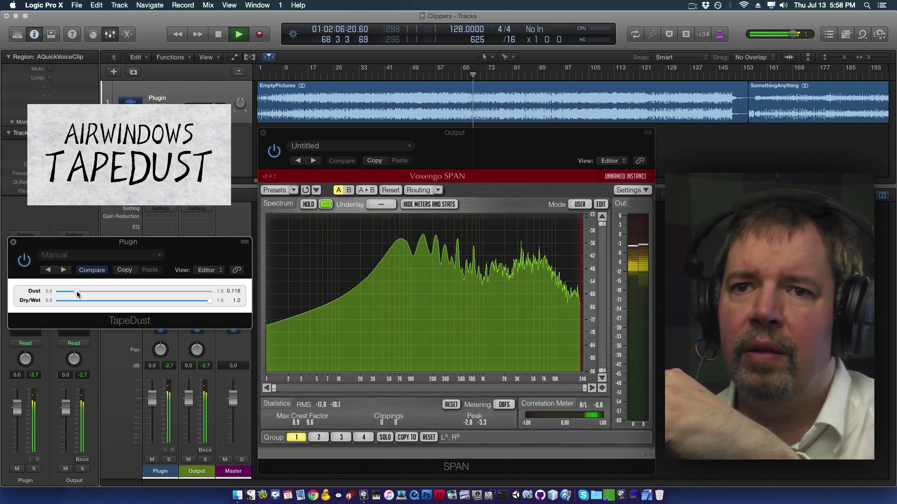
left_click_drag(77, 291, 80, 292)
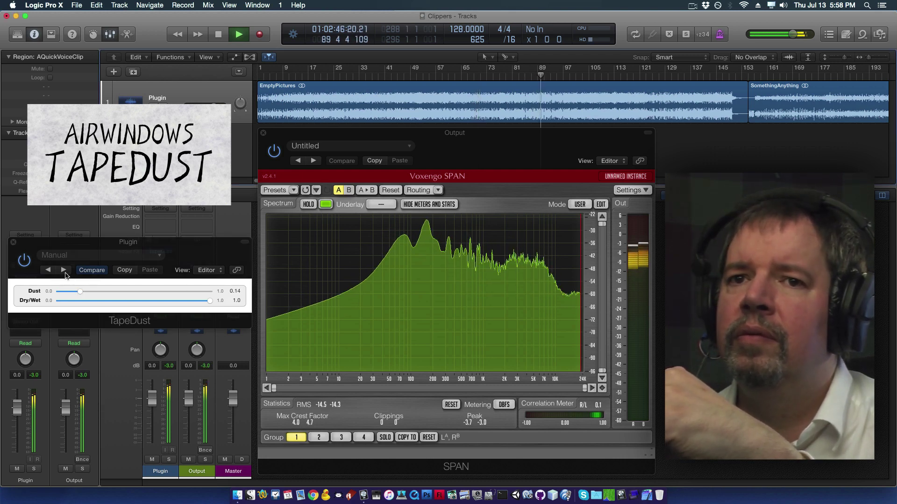
left_click_drag(80, 291, 84, 293)
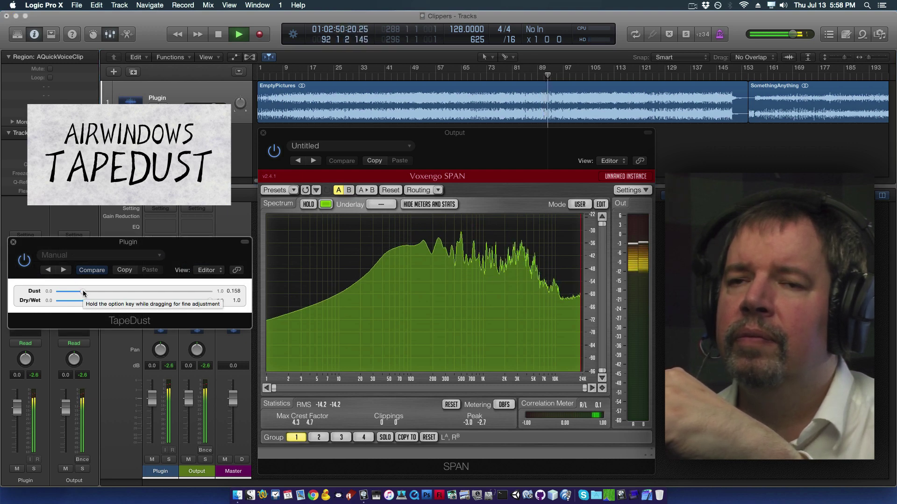
Compare TapeDust bypassed and active while EmptyPictures plays, lowering Dust to about 0.118 between comparisons.
left_click(23, 260)
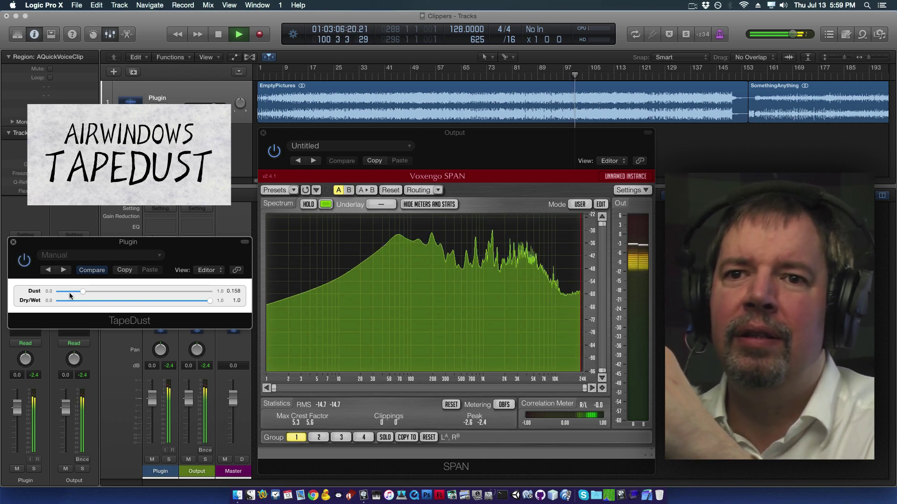
left_click_drag(80, 290, 77, 292)
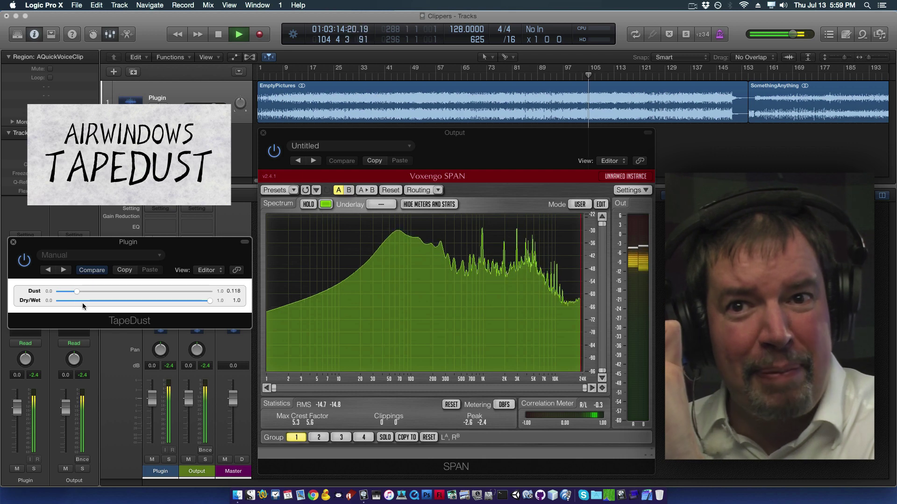
left_click(25, 266)
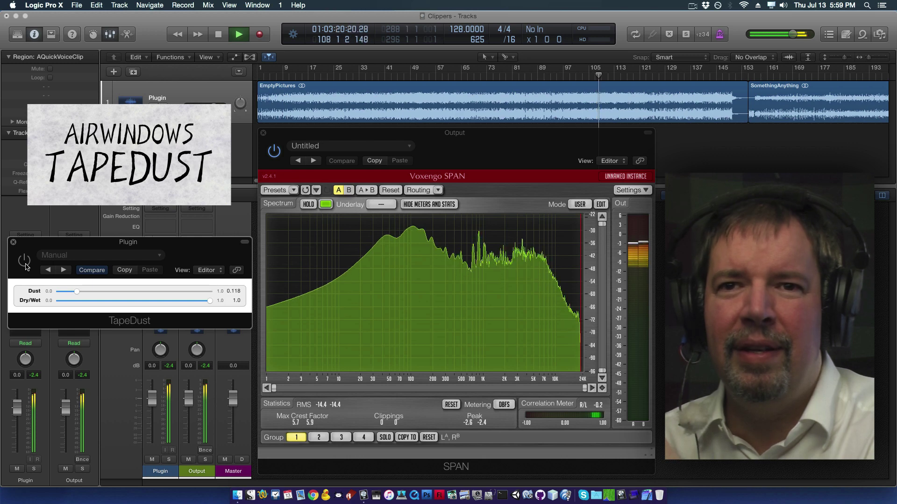
left_click(26, 266)
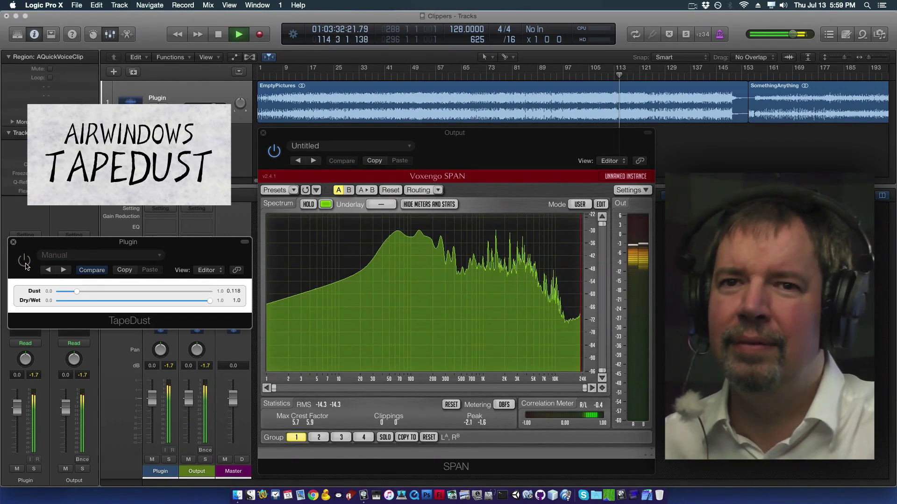
Stop playback, switch TapeDust on briefly, and leave it bypassed.
left_click(222, 34)
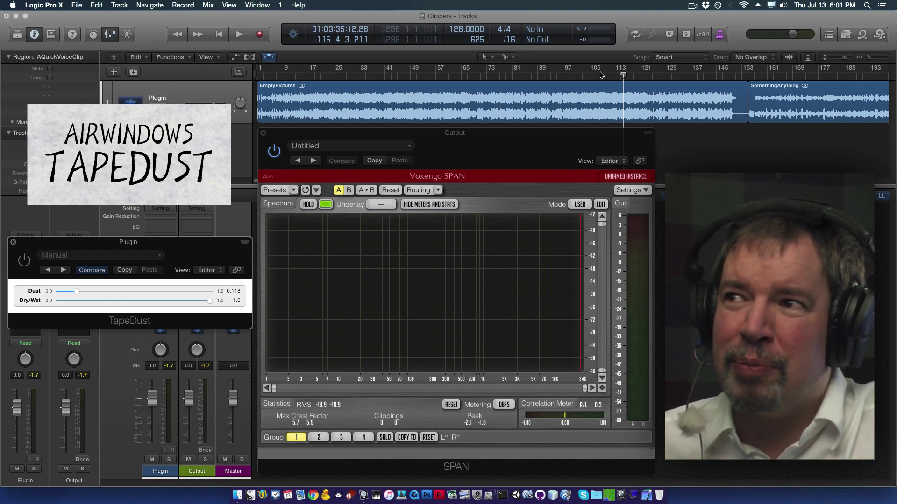
left_click(22, 263)
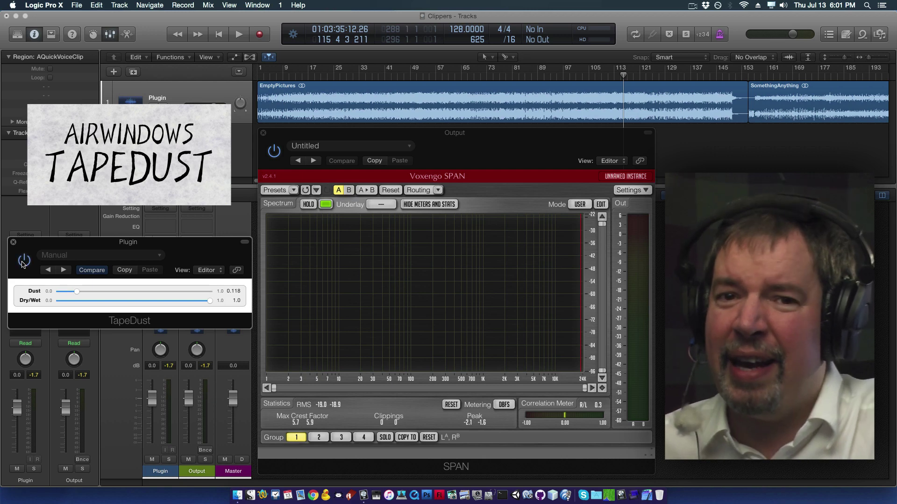
left_click(22, 263)
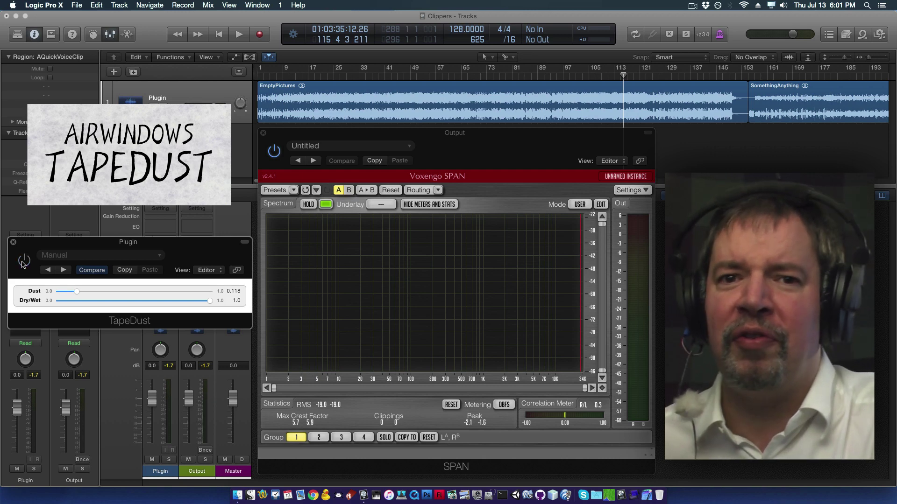